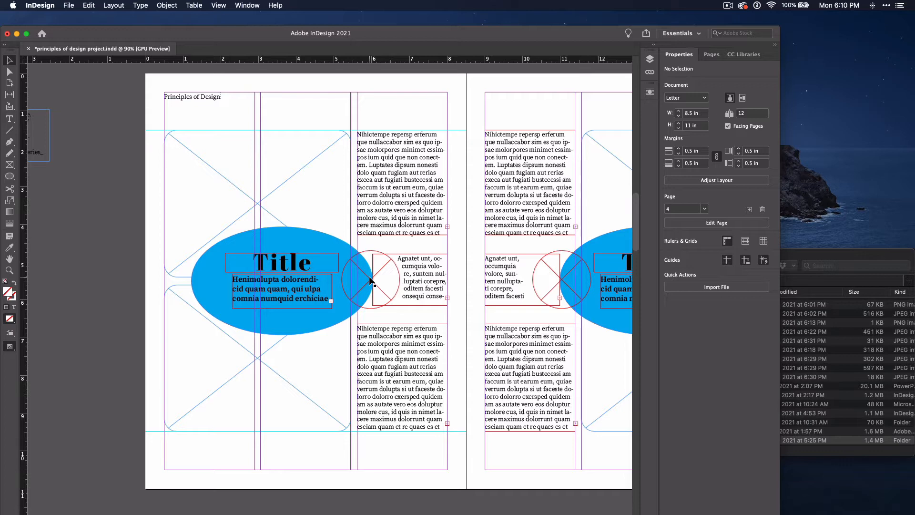
Switch to the Finder, list the contents of the Links PoD folder and place kissmiklos 1_proximity.jpg in the upper picture frame
click(826, 377)
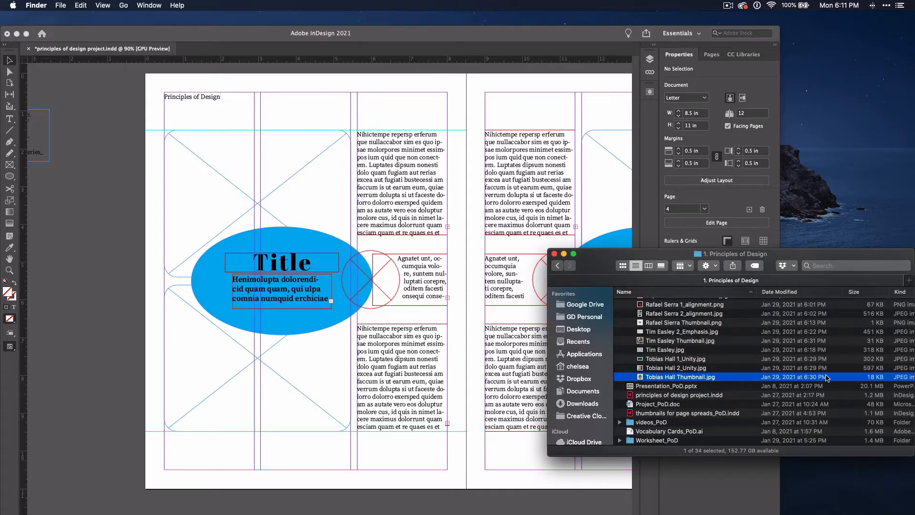
scroll(827, 378, up, 5)
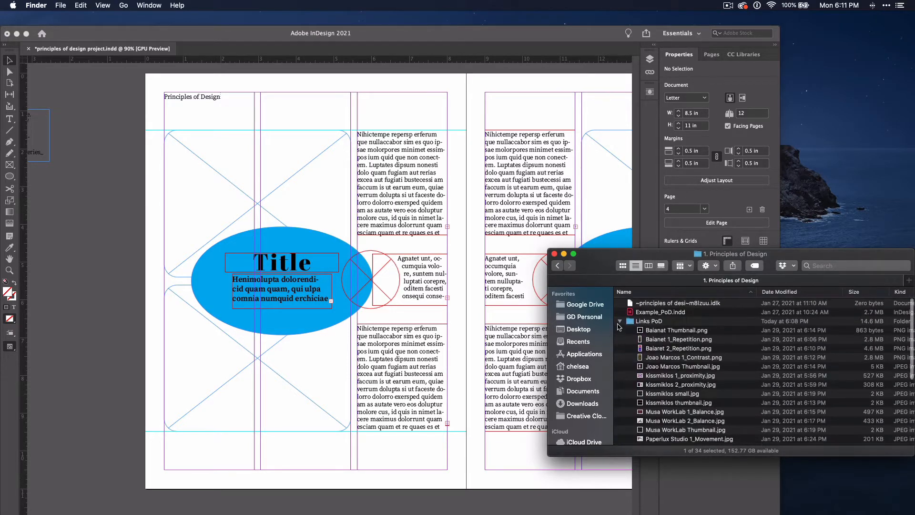
click(619, 322)
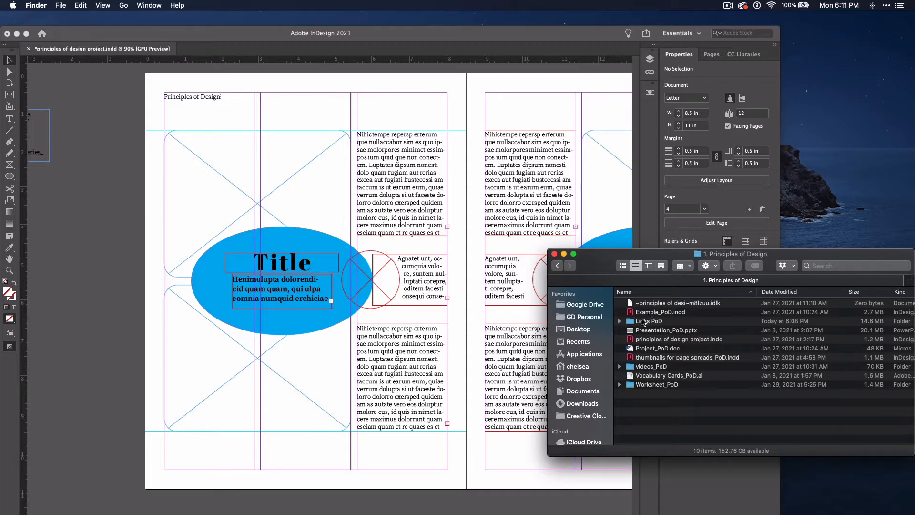
click(620, 321)
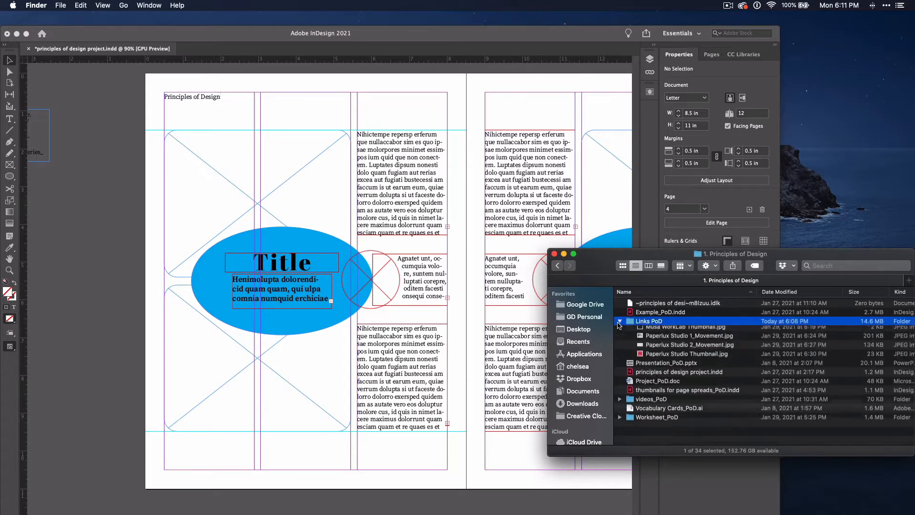
scroll(653, 352, down, 2)
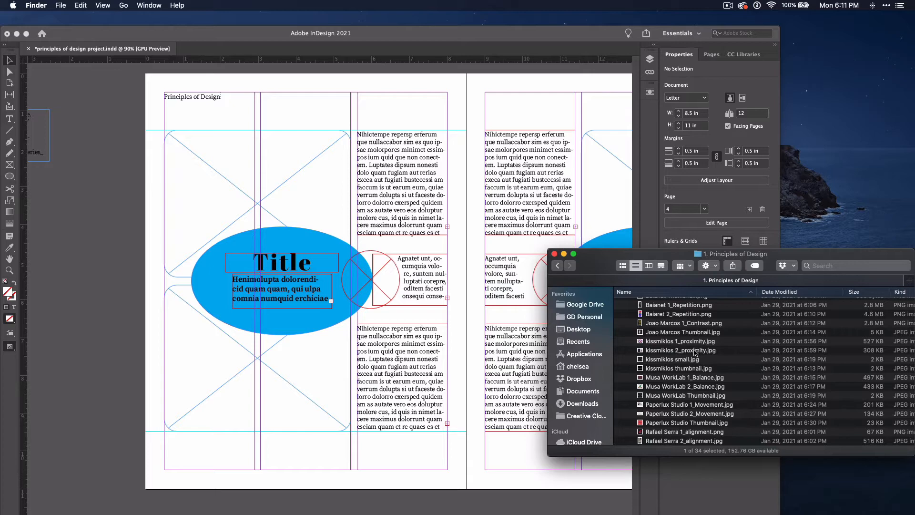
drag(694, 345, 308, 200)
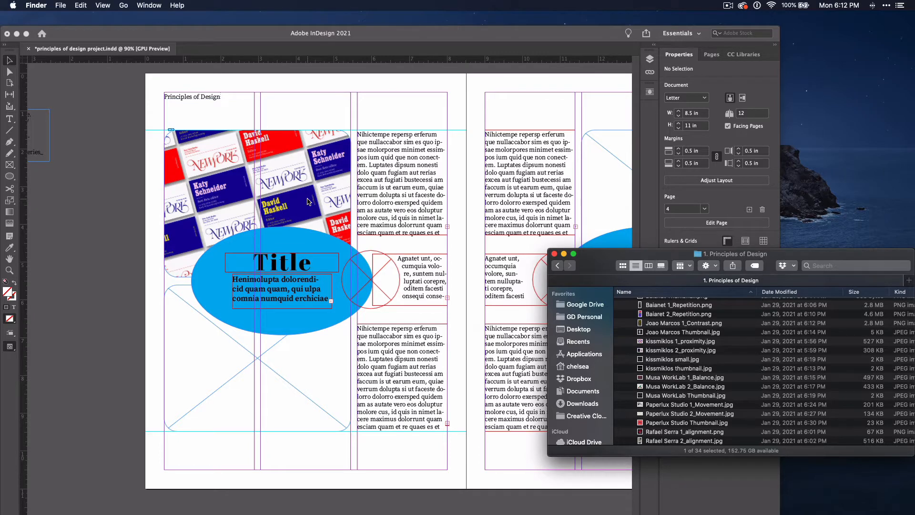
Import kissmiklos small.jpg and kissmiklos thumbnail.jpg together, placing the first in the lower picture frame and the second in the circular frame
click(307, 201)
click(697, 287)
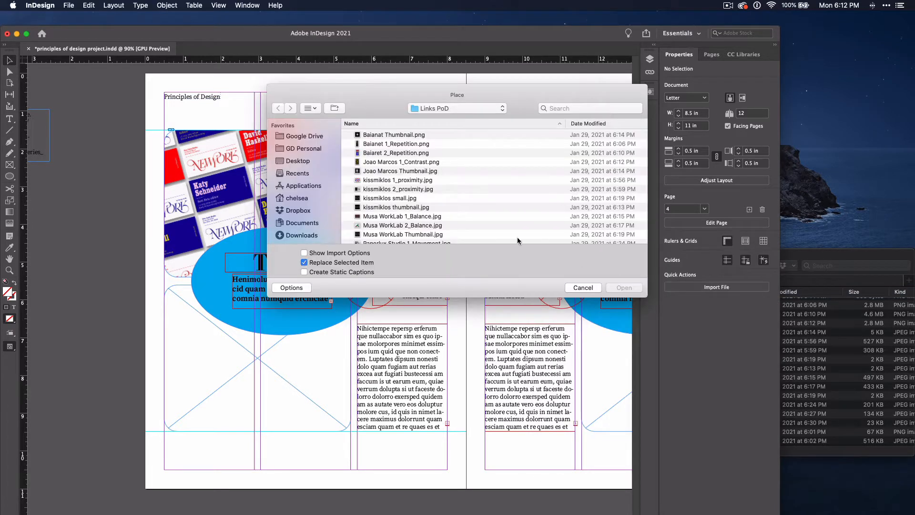
click(418, 207)
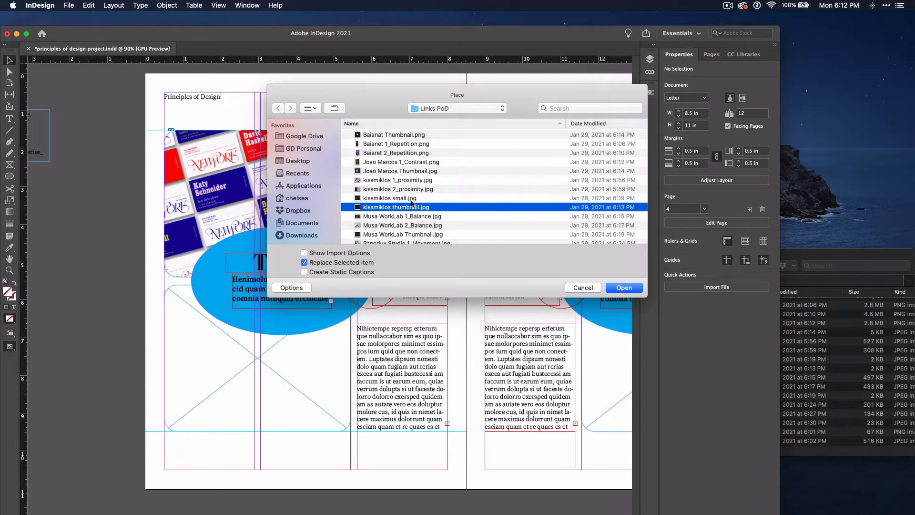
shift+click(411, 199)
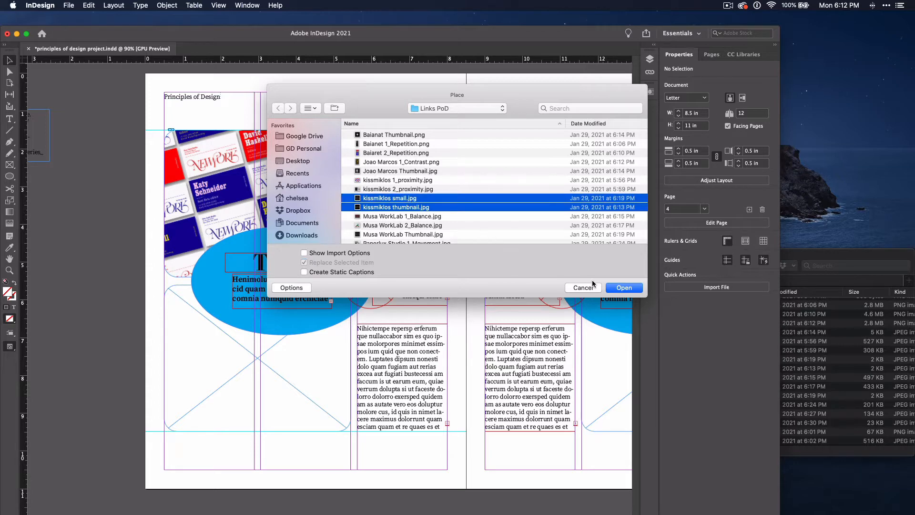
click(626, 288)
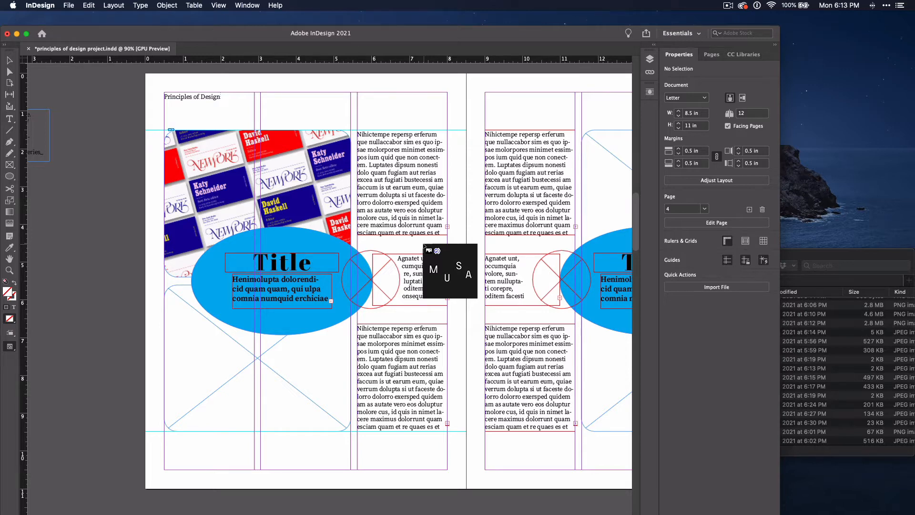
click(246, 355)
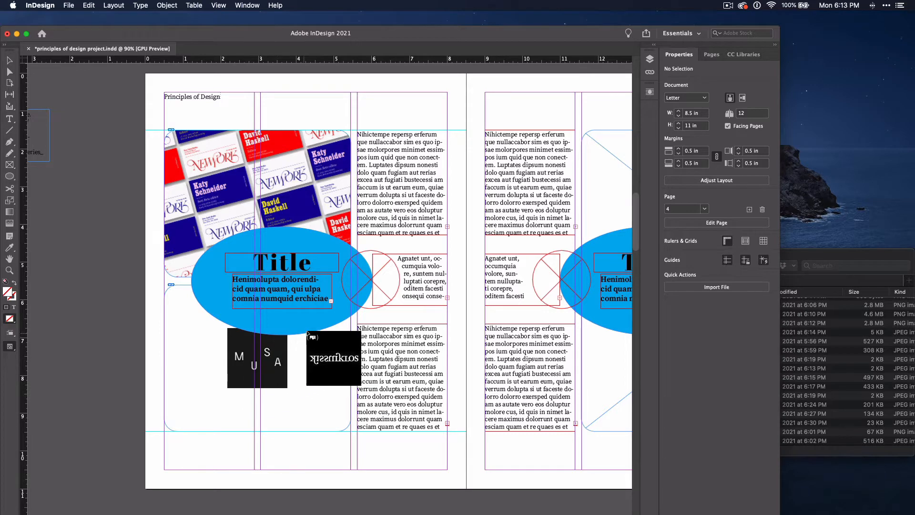
click(366, 276)
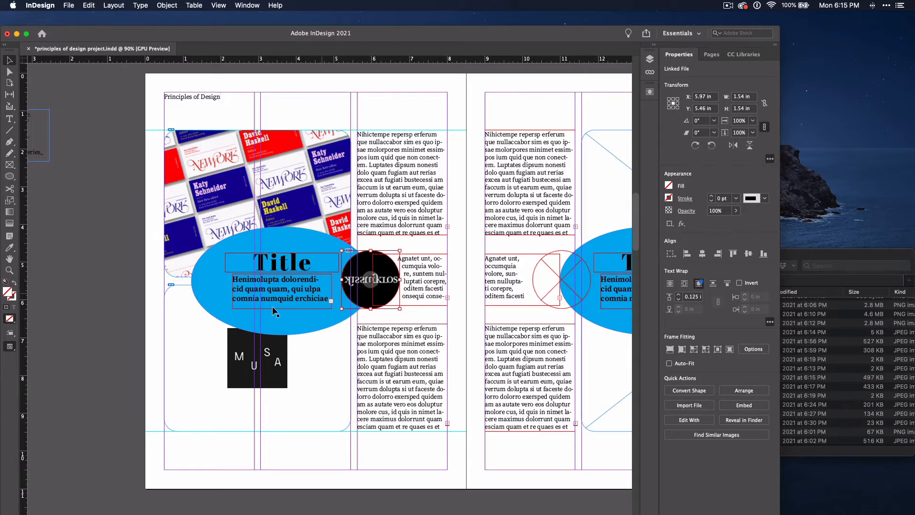
Replace the MUSA image in the lower picture frame with kissmiklos 2_proximity.jpg from the Finder
click(256, 358)
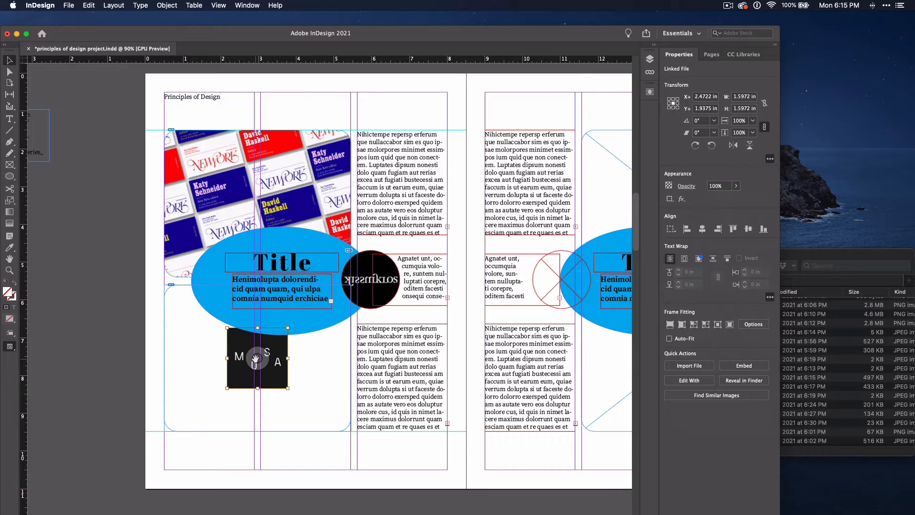
key(BackSpace)
click(825, 388)
click(694, 351)
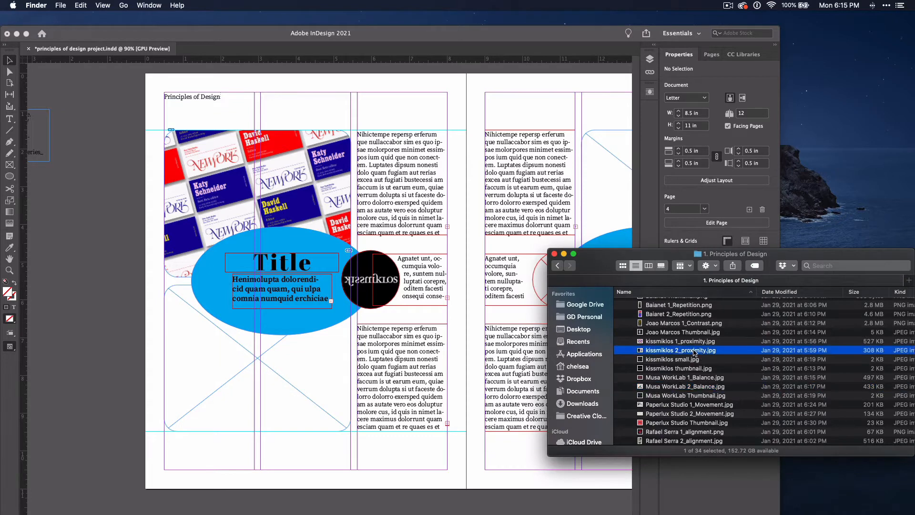
drag(694, 352, 302, 361)
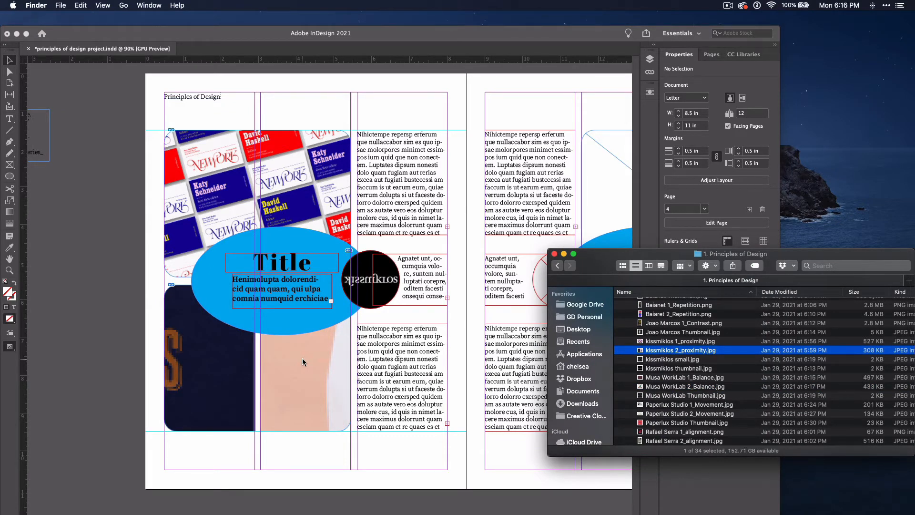
click(303, 359)
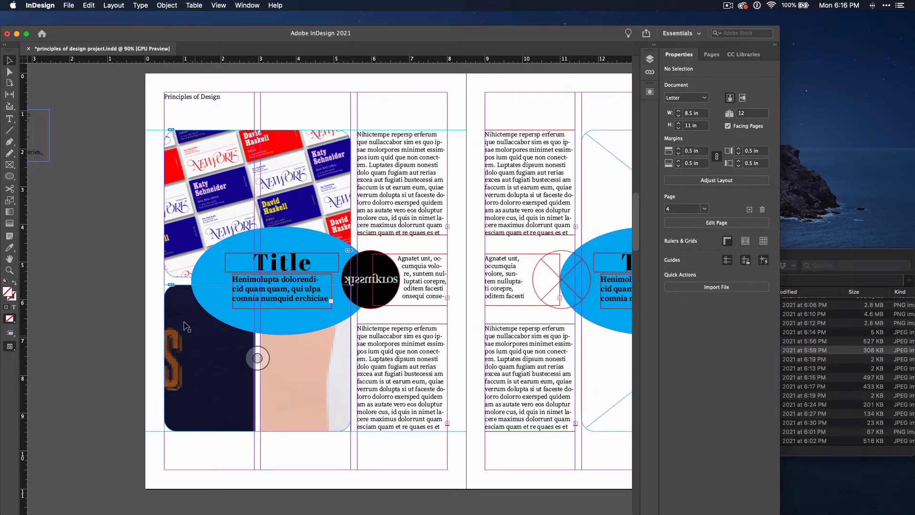
Show the document's list of linked images and set the display performance to High Quality Display
scroll(242, 195, up, 3)
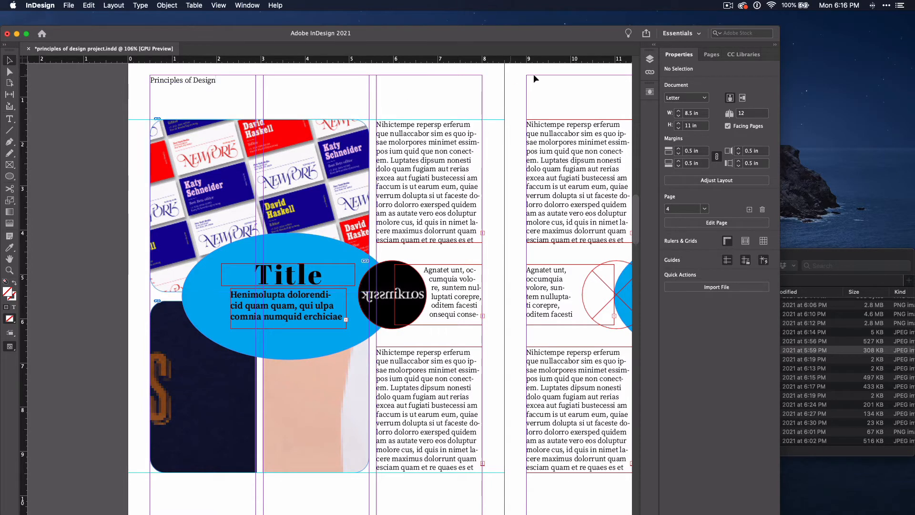
click(650, 72)
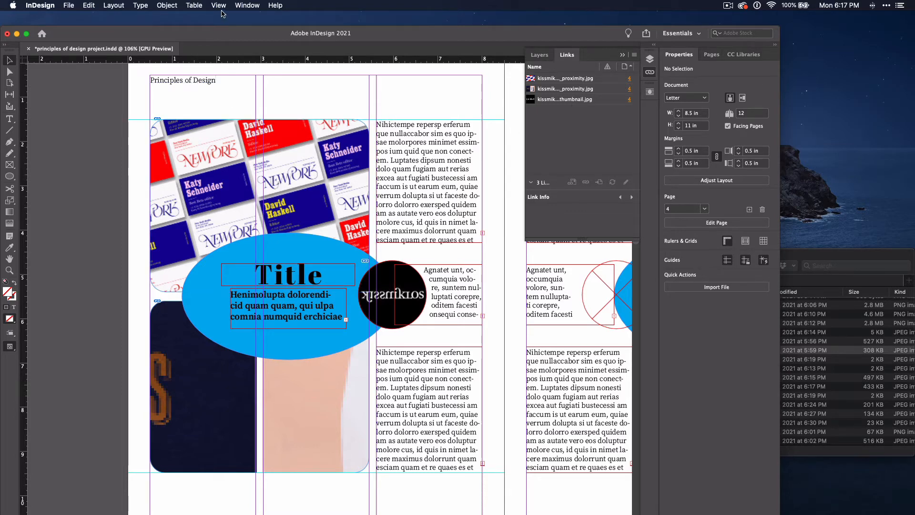
click(220, 9)
mouse_move(252, 164)
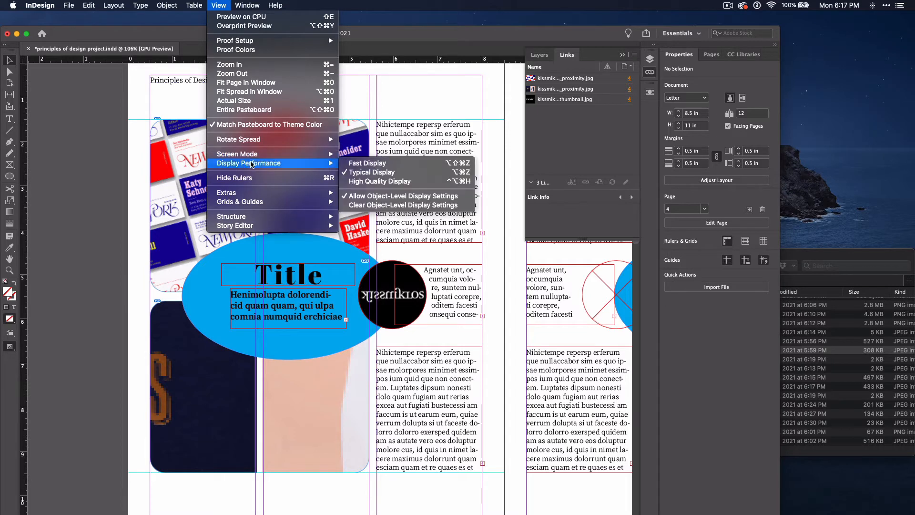
click(377, 181)
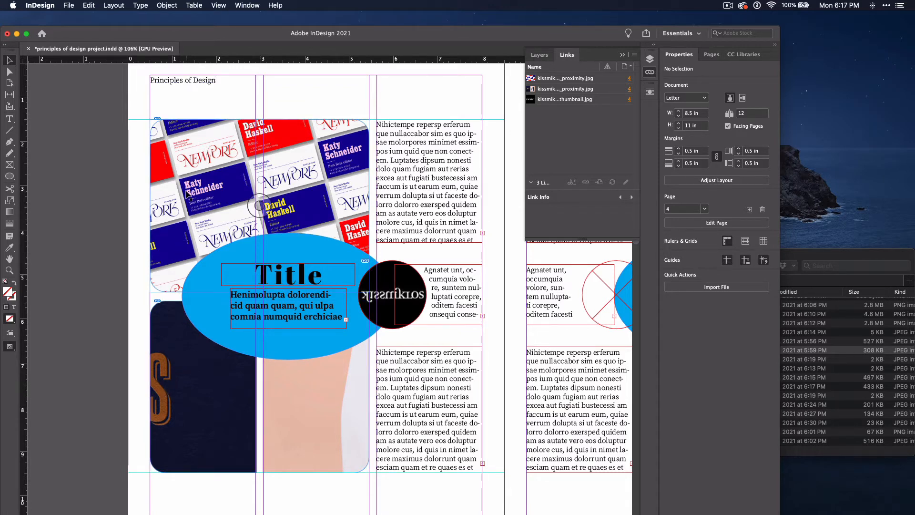
Set the display performance back to Typical Display
click(219, 5)
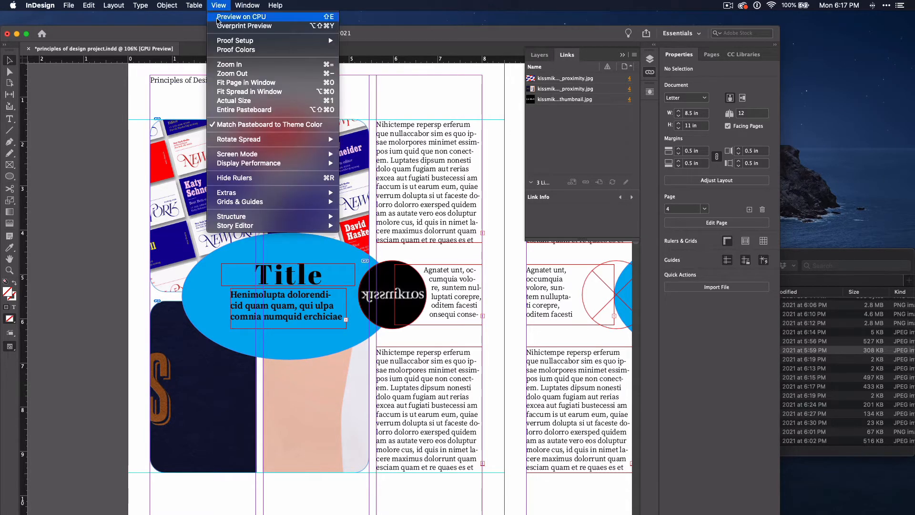
mouse_move(308, 162)
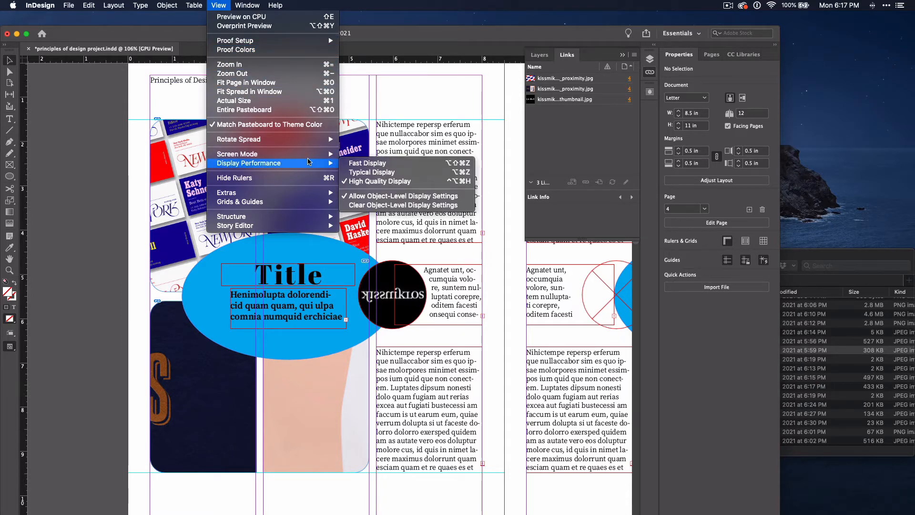
click(356, 172)
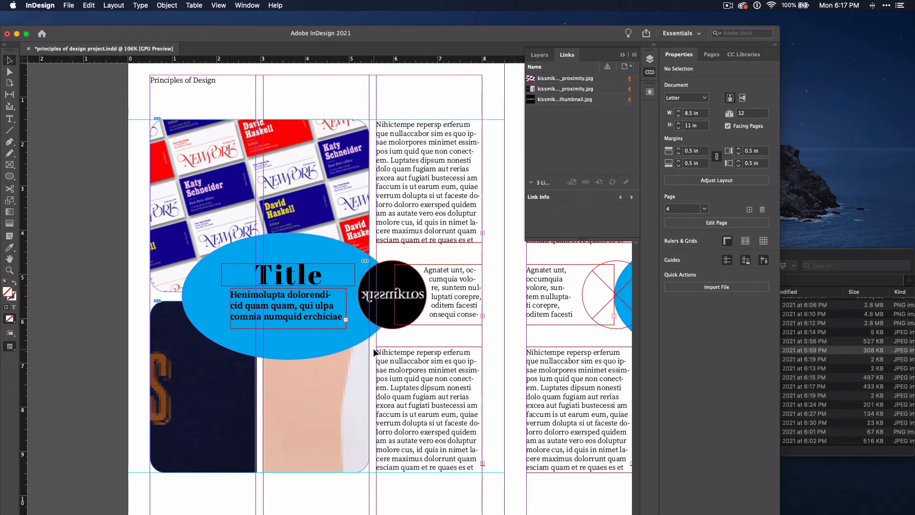
Select the lower picture frame and try to widen it by its right edge
scroll(287, 386, down, 2)
scroll(287, 385, left, 1)
click(287, 386)
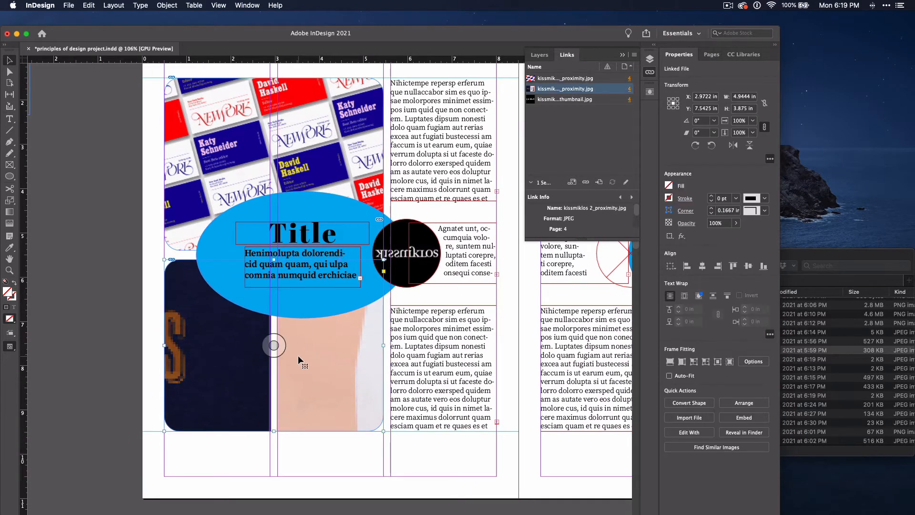
click(121, 327)
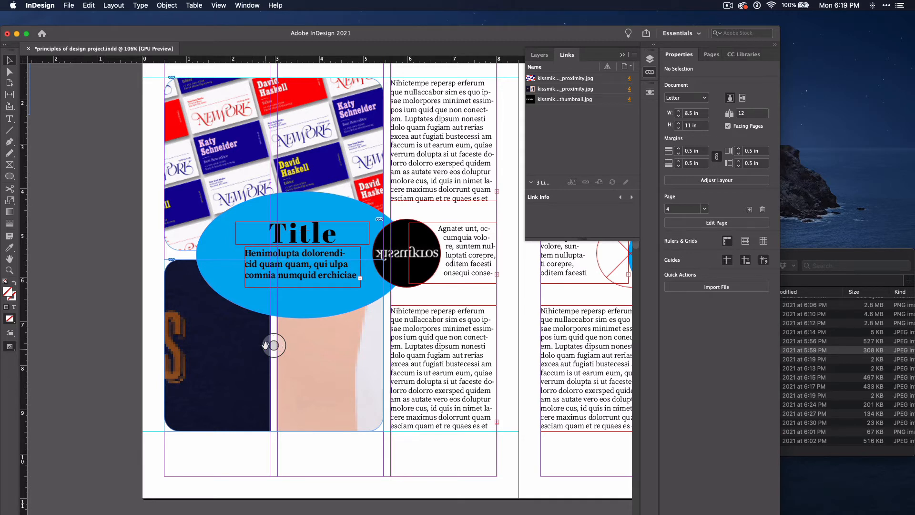
click(304, 342)
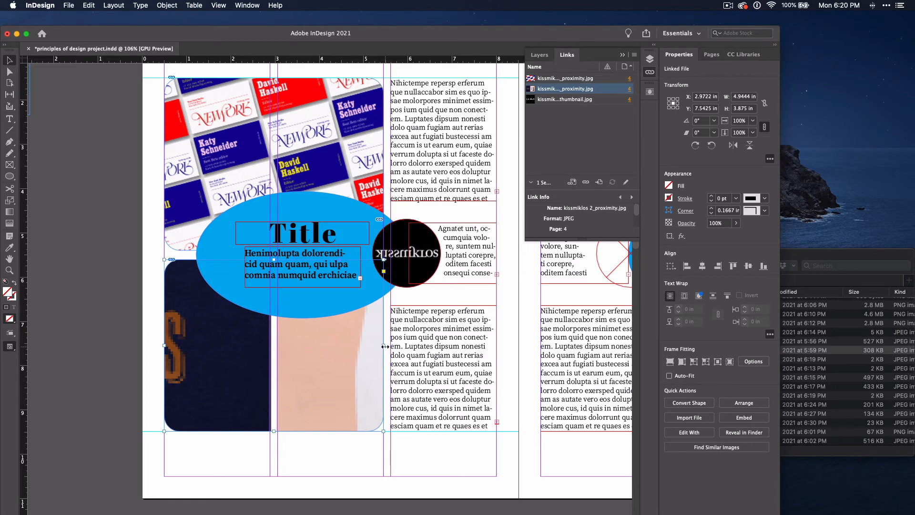
mouse_move(384, 346)
mouse_down()
mouse_move(322, 345)
mouse_move(393, 346)
mouse_up()
Scale the image inside the lower picture frame proportionally from its center to about 27%, roughly 5.19 by 3.84 in
click(274, 346)
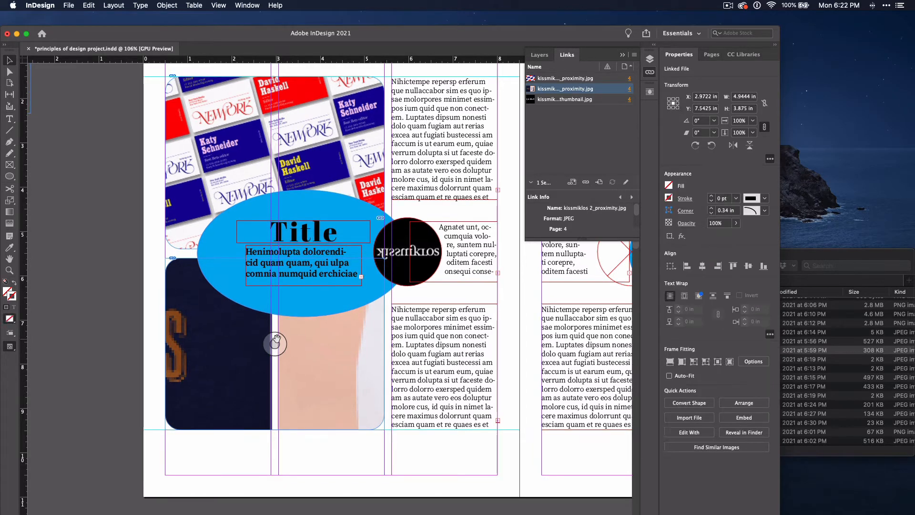
click(275, 344)
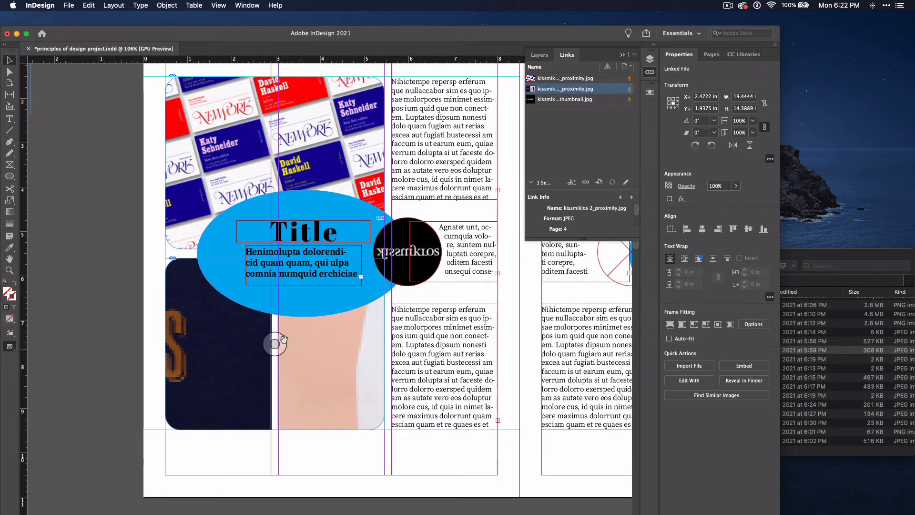
click(9, 270)
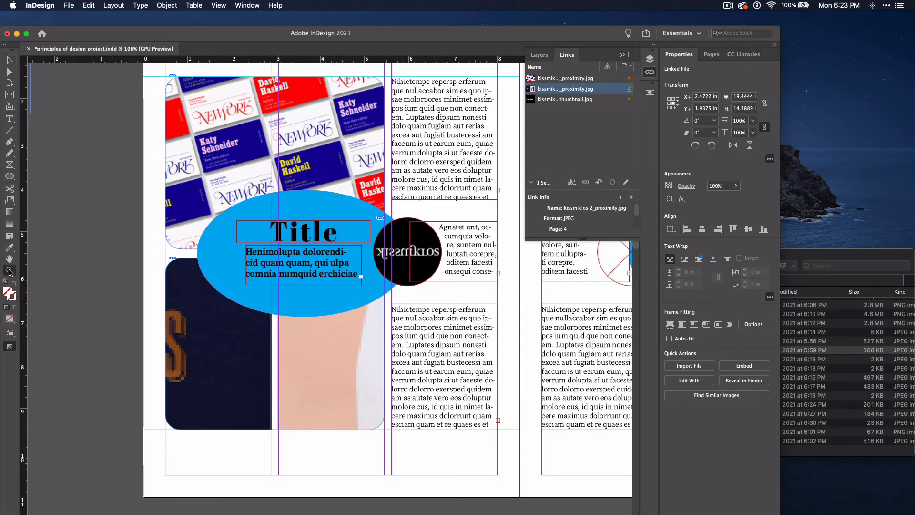
alt+click(229, 333)
alt+click(230, 332)
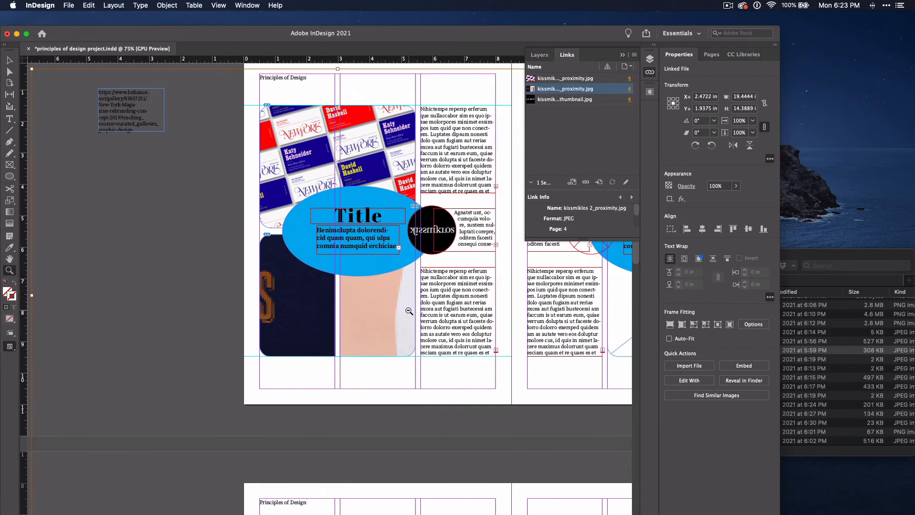
alt+click(409, 311)
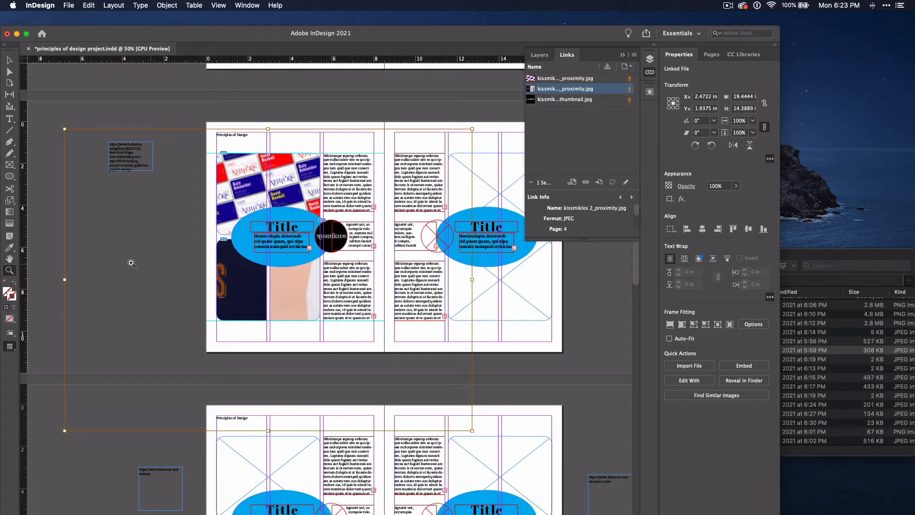
click(10, 62)
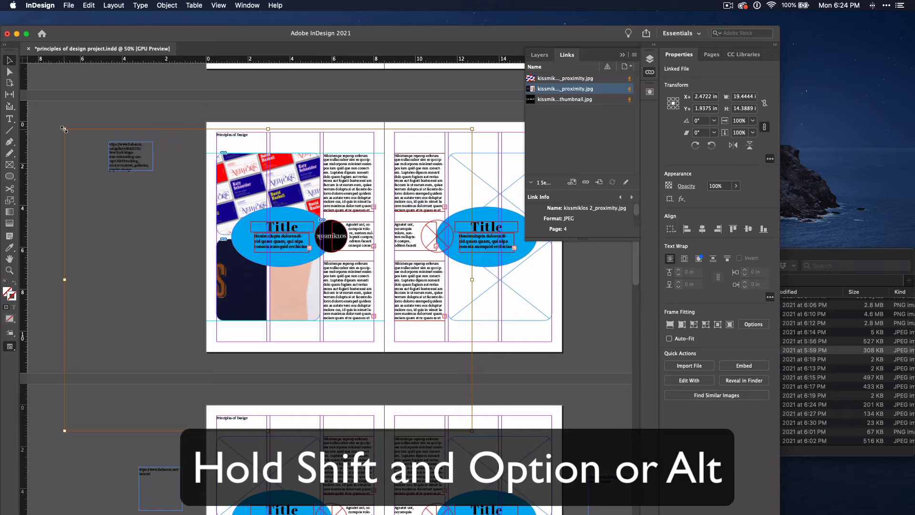
drag(63, 129, 215, 269)
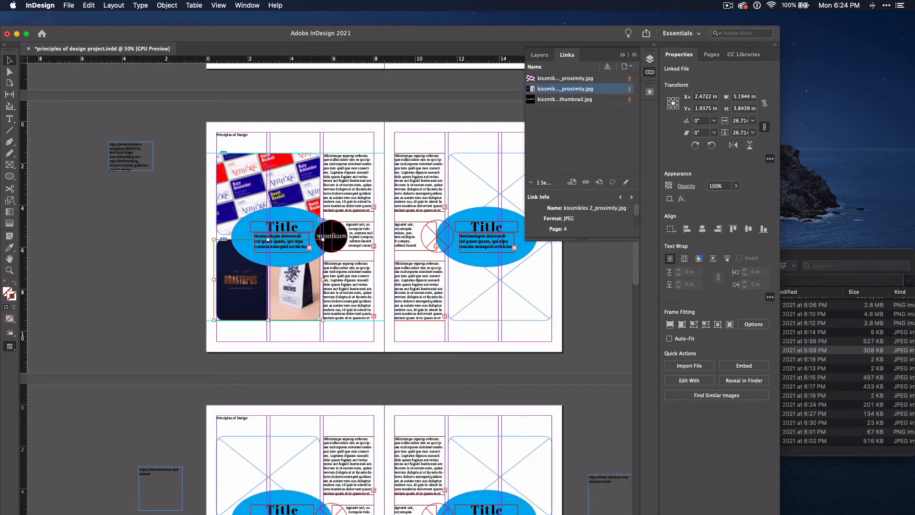
Return the selection to the lower picture frame and move its left edge inward, narrowing the frame to about 2.47 in wide
key(Escape)
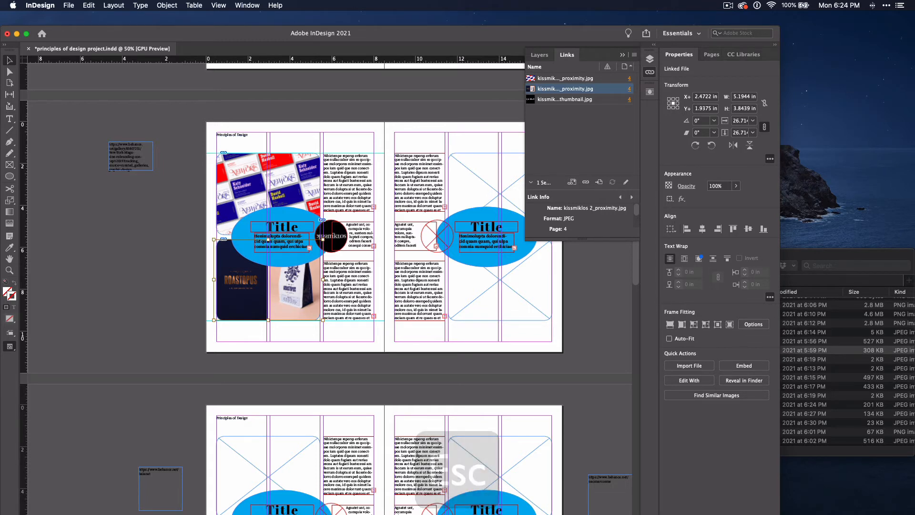
key(Escape)
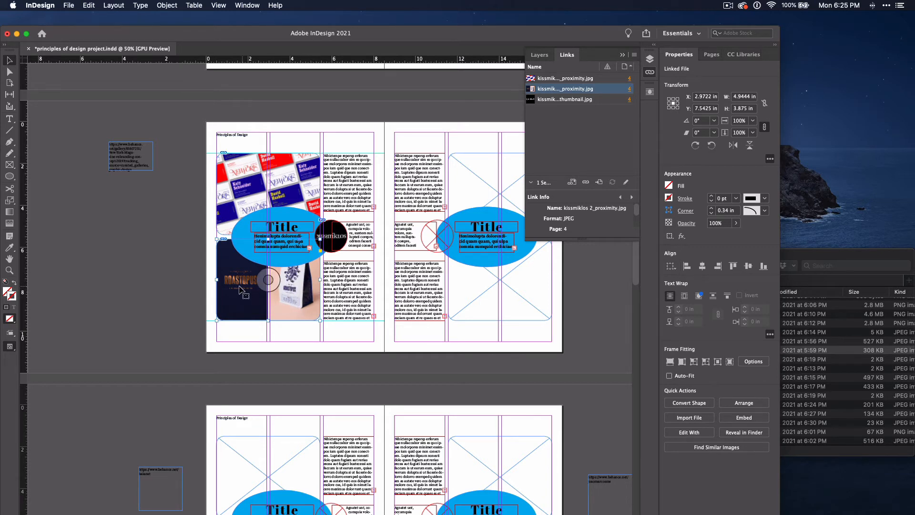
drag(218, 283, 268, 283)
scroll(268, 283, up, 3)
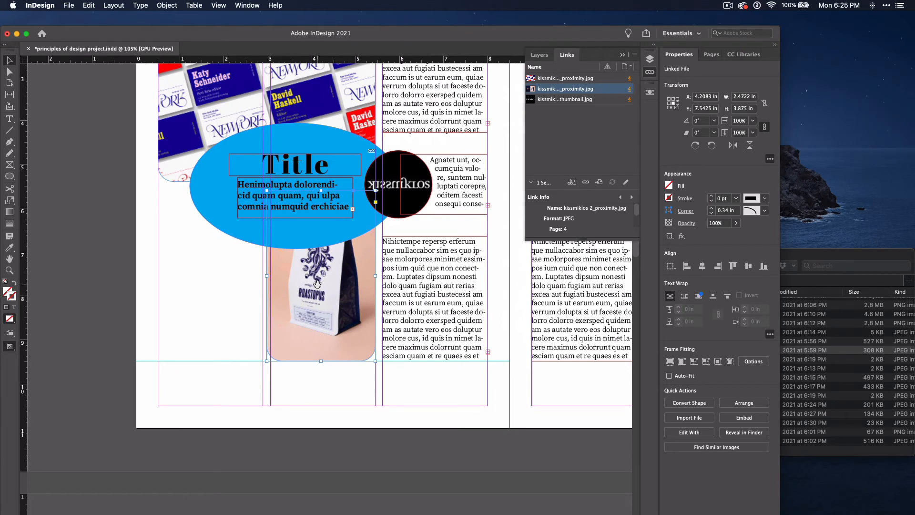
Try to shift the image inside the lower picture frame and undo the change
drag(318, 284, 248, 313)
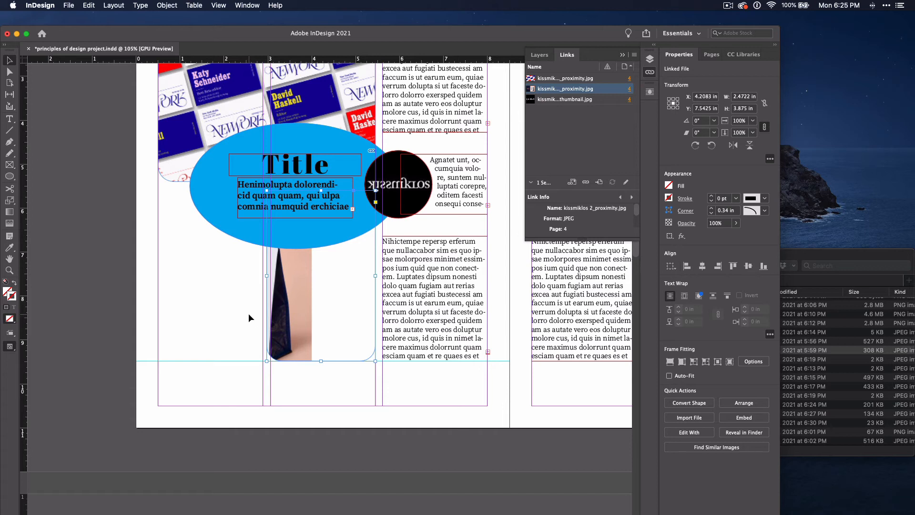
key(super+z)
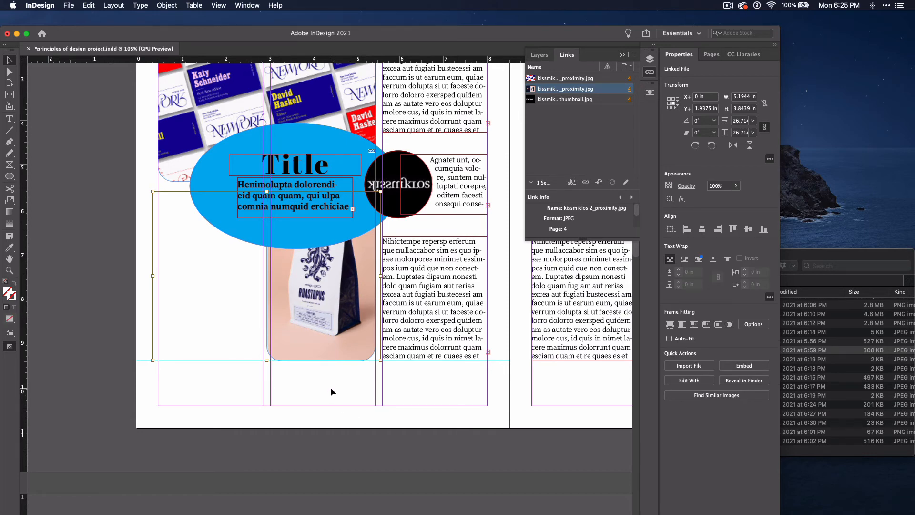
Move the lower picture frame to the page's left margin and enlarge it from its lower right corner
click(331, 338)
drag(302, 341, 222, 340)
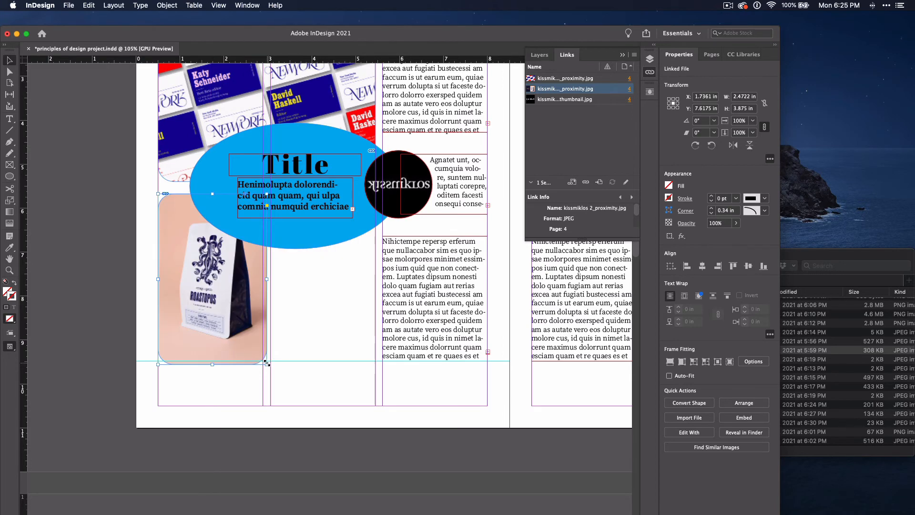
drag(267, 364, 291, 397)
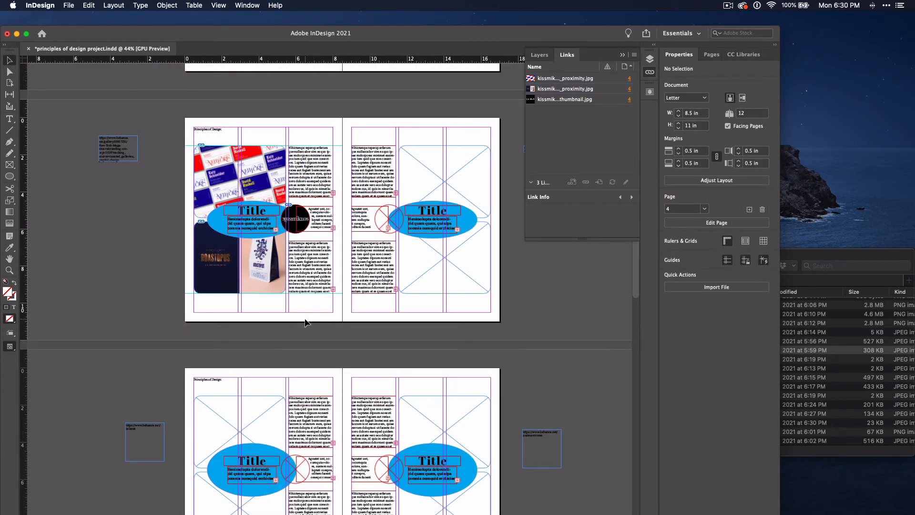
Fit the image in the lower picture frame on page 4 using Fill Frame Proportionally and Content-Aware Fit
click(253, 273)
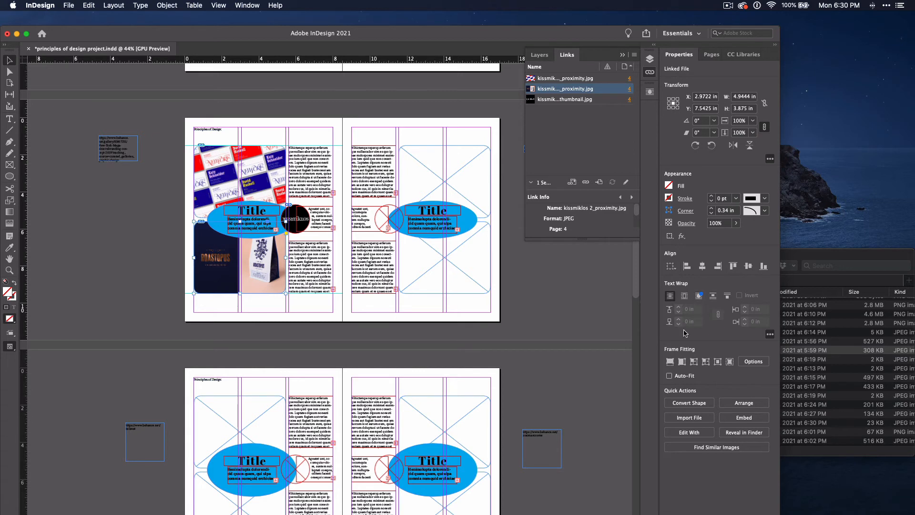
click(673, 364)
click(729, 363)
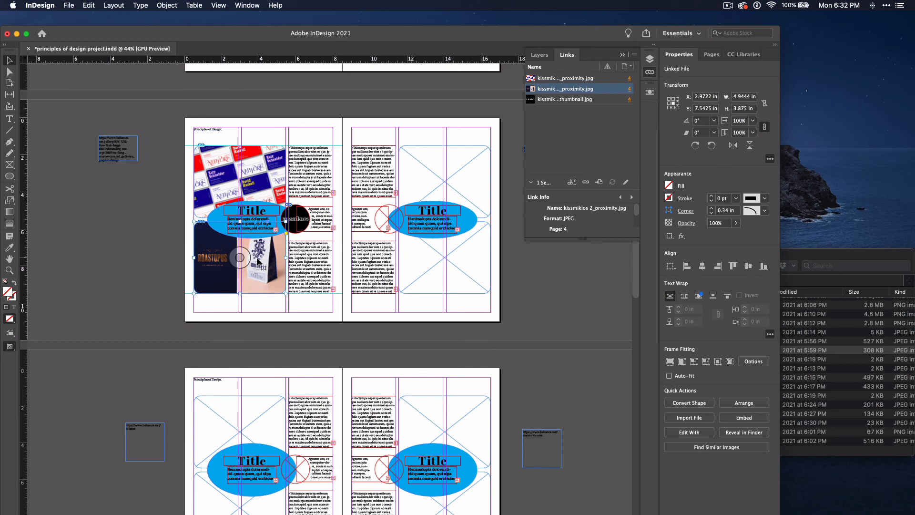
Replace the two tall blue ellipses on pages 6–7 with in-place copies of the shorter ellipses from pages 4–5
click(280, 232)
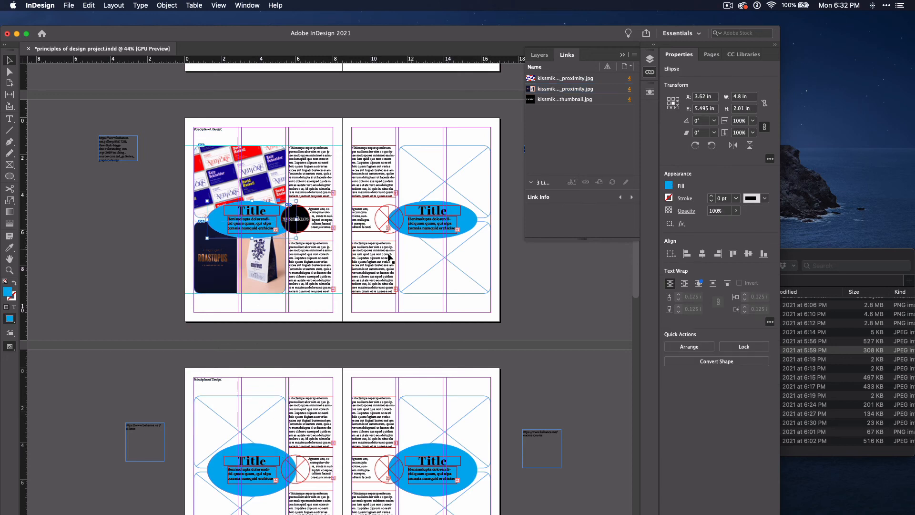
shift+click(405, 231)
click(454, 474)
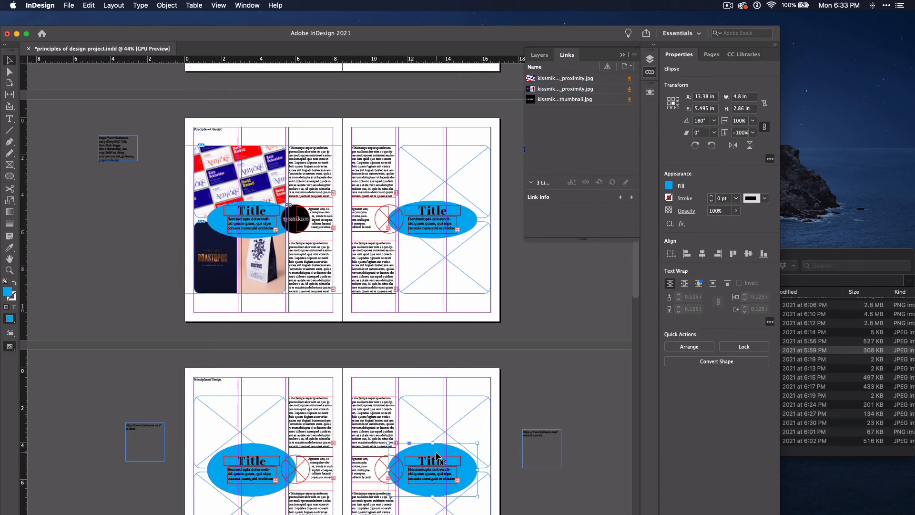
scroll(454, 474, down, 4)
shift+click(272, 361)
key(BackSpace)
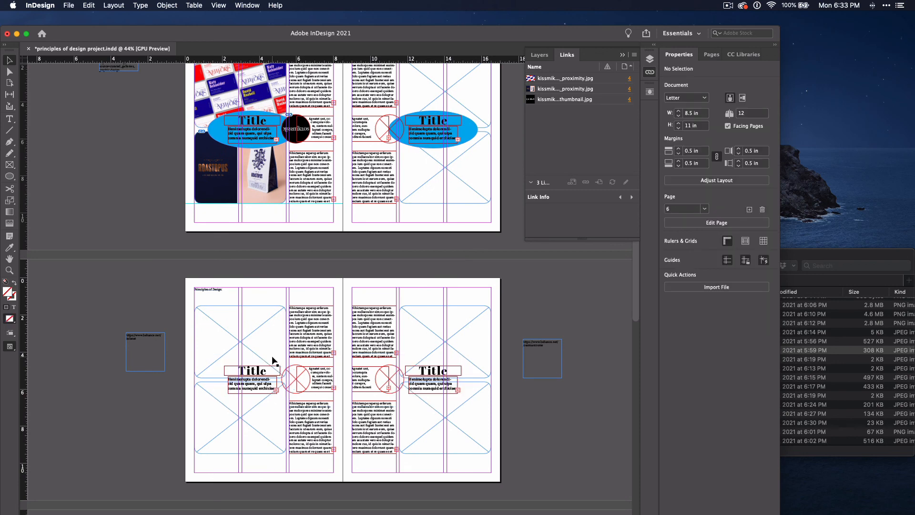
key(alt+shift+super+v)
Delete both tall blue ellipses on pages 8–9 and paste the copied shorter ellipses in place
scroll(273, 361, down, 10)
click(273, 361)
shift+click(415, 361)
key(BackSpace)
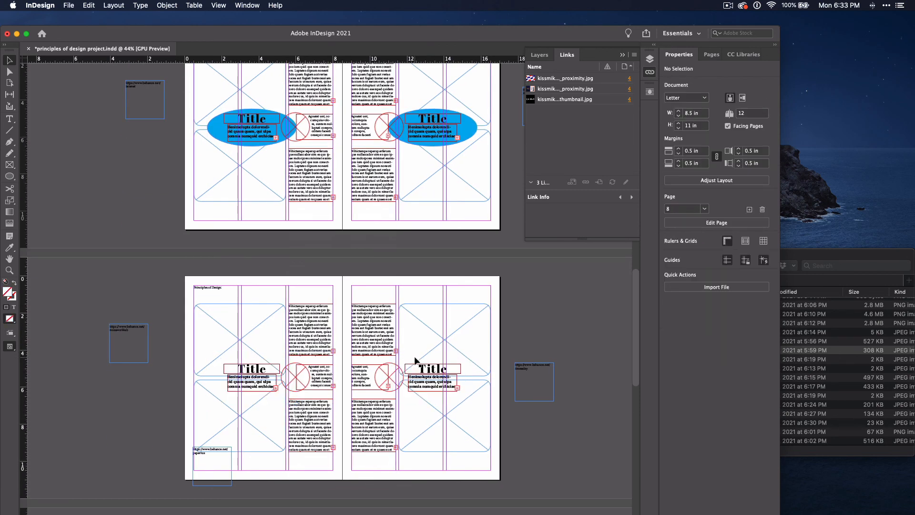
key(alt+shift+super+v)
Delete both tall blue ellipses on pages 10–11 and paste the copied shorter ellipses in place
scroll(416, 361, down, 8)
click(274, 414)
shift+click(416, 415)
key(BackSpace)
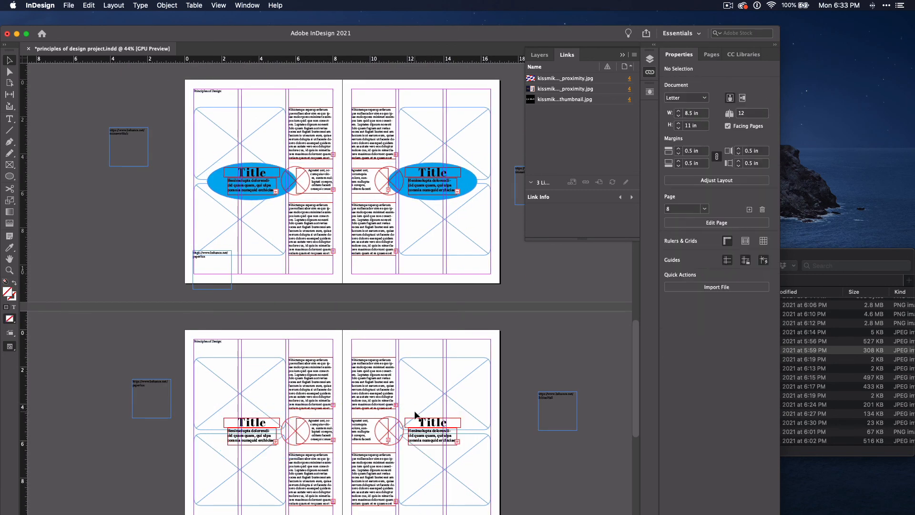
key(alt+shift+super+v)
Enlarge the business-card image inside page 4's upper frame proportionally from its center to about 42%, roughly 8.24 by 5.93 in
scroll(414, 411, up, 18)
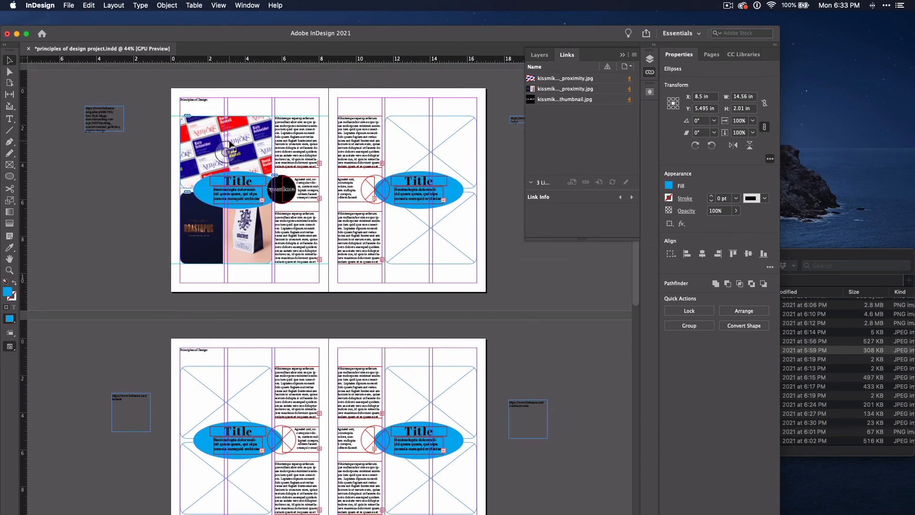
scroll(230, 145, up, 10)
click(221, 173)
scroll(250, 169, up, 5)
scroll(249, 169, left, 2)
drag(443, 219, 503, 161)
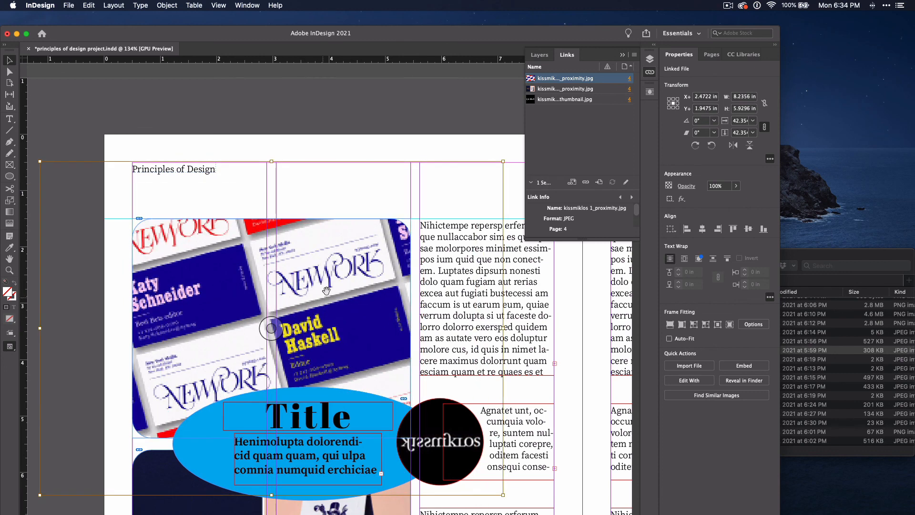
Enlarge the business-card image further and reposition it within page 4's upper frame
drag(326, 290, 286, 303)
drag(445, 219, 485, 190)
drag(351, 268, 329, 205)
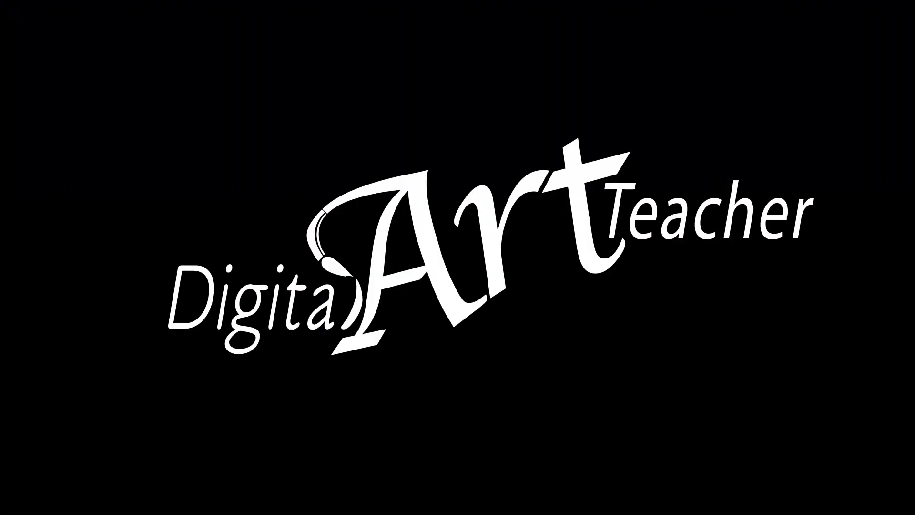